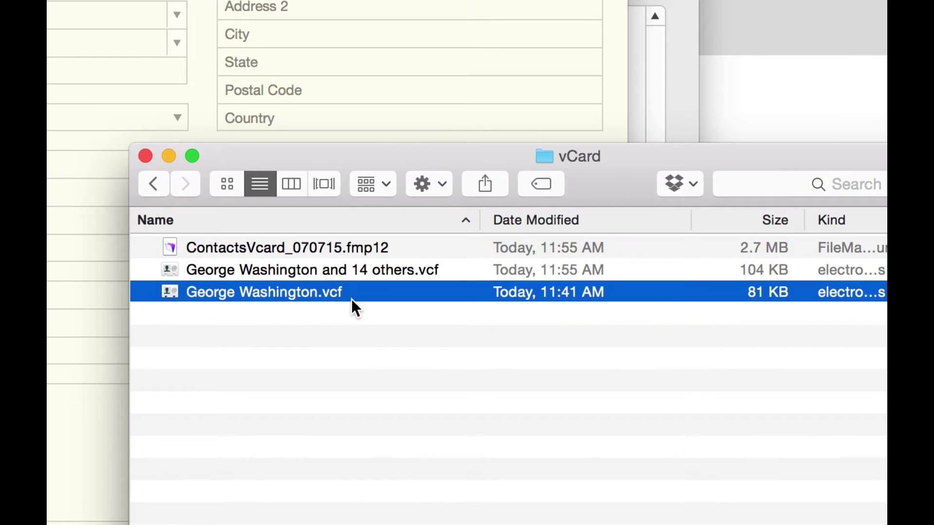
# Step: Drop George Washington.vcf onto the blank contact's photo container to import his photo, name, phones, emails and address
pyautogui.click(175, 272)
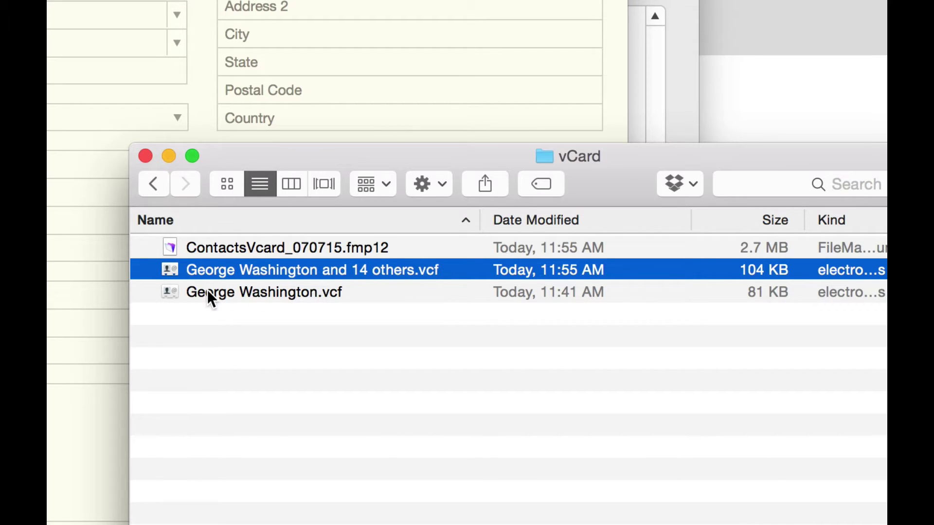
pyautogui.click(168, 288)
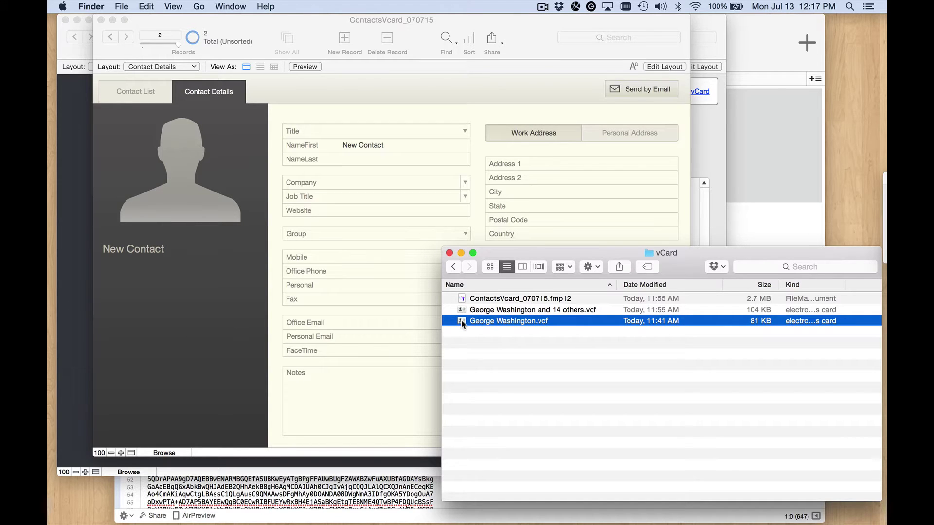
pyautogui.moveTo(462, 324); pyautogui.dragTo(174, 198)
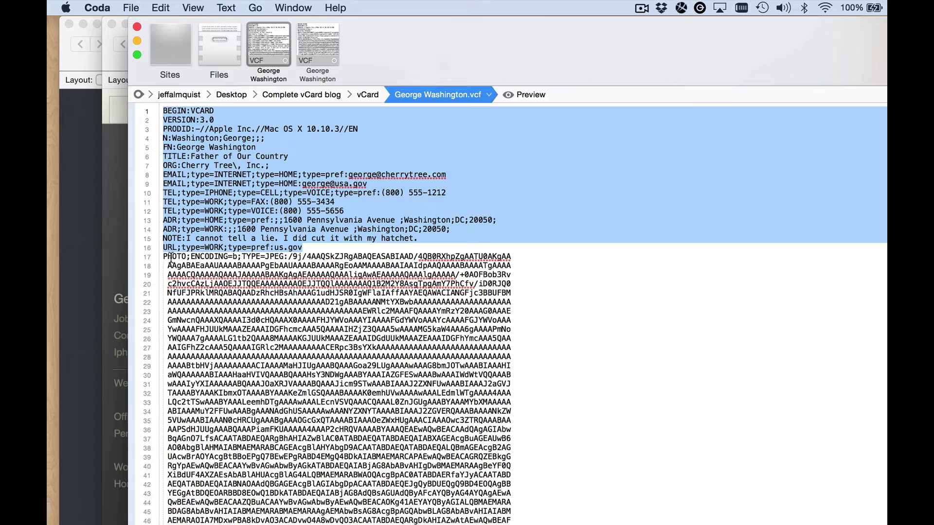
pyautogui.moveTo(165, 258); pyautogui.dragTo(471, 456)
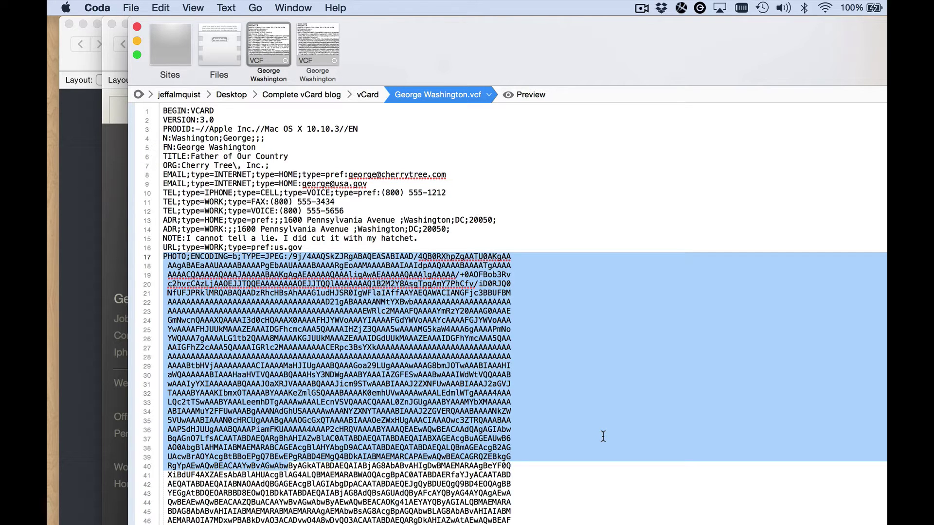
pyautogui.click(110, 271)
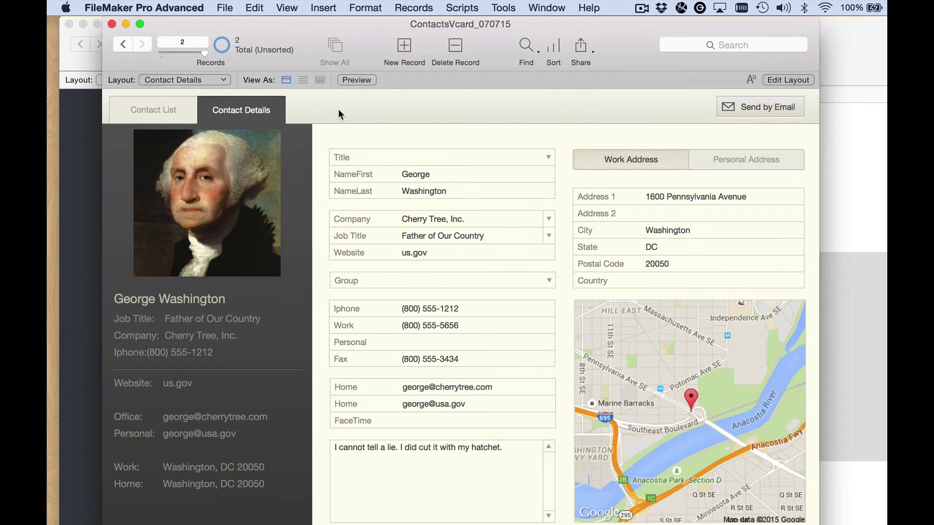
# Step: Delete the imported George Washington record from the Contacts file
pyautogui.press('super+Tab')
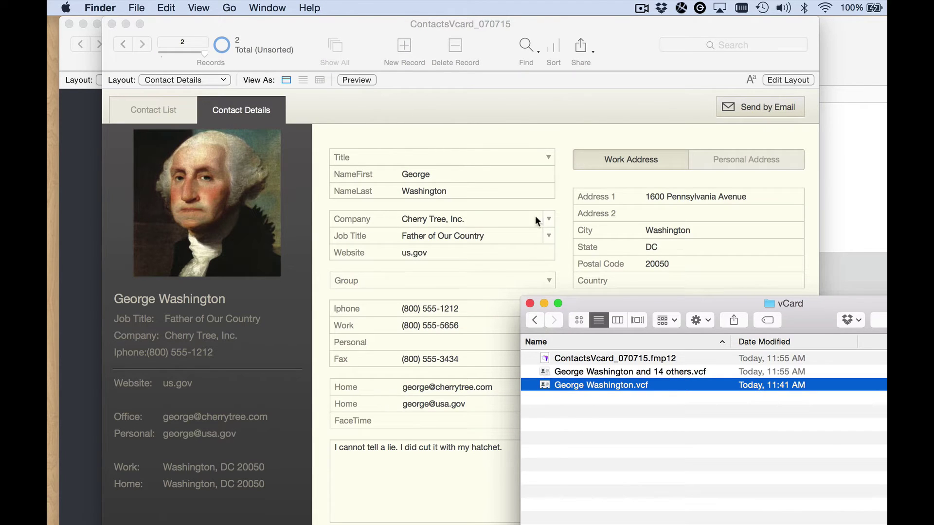
pyautogui.press('super+Tab')
pyautogui.click(455, 46)
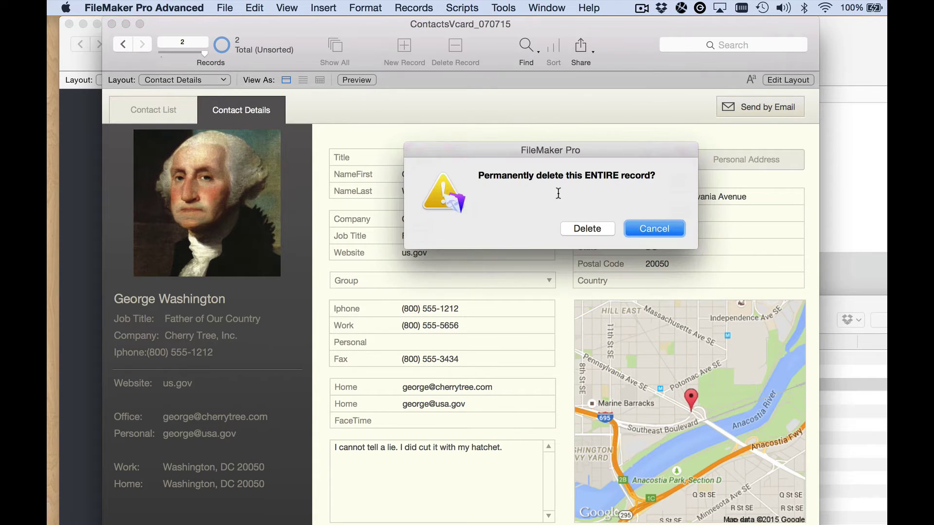
pyautogui.click(588, 227)
# Step: Import 'George Washington and 14 others.vcf' by dropping it onto the contact photo container
pyautogui.click(848, 464)
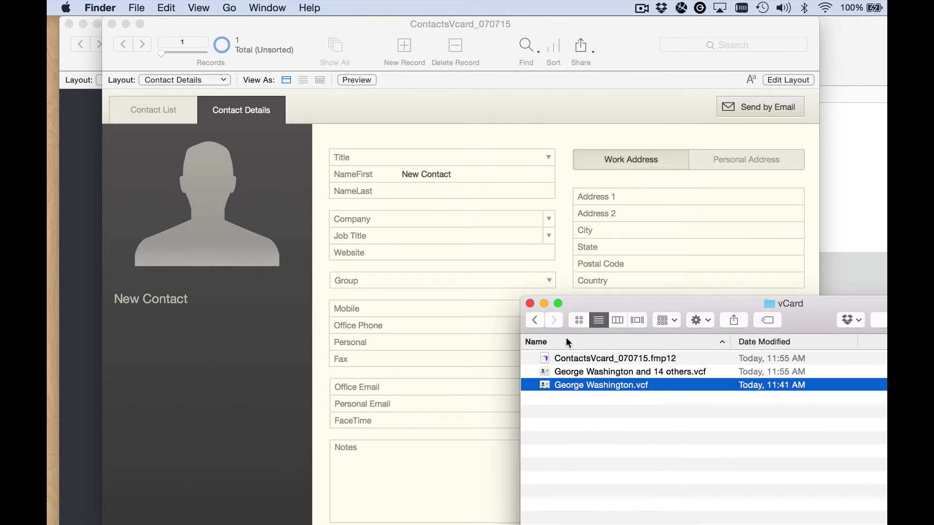
pyautogui.click(547, 373)
pyautogui.moveTo(546, 375); pyautogui.dragTo(197, 210)
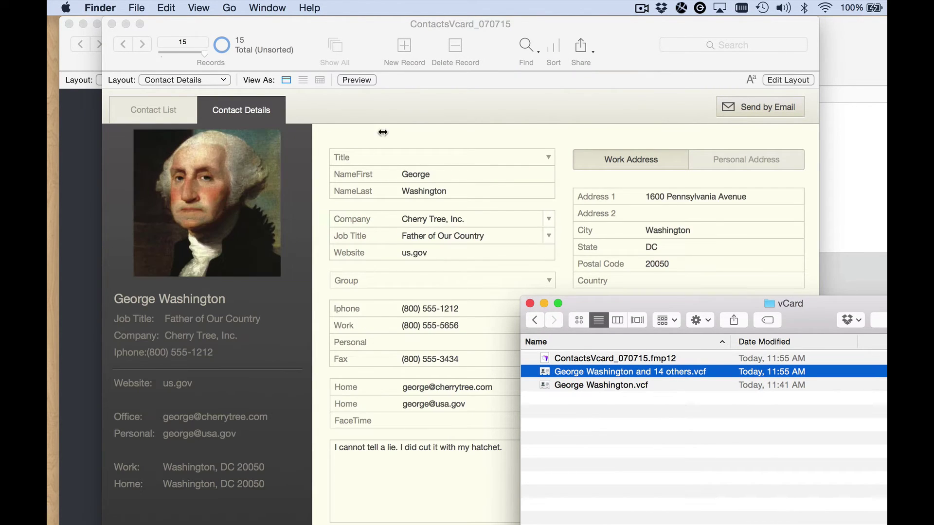
pyautogui.click(383, 118)
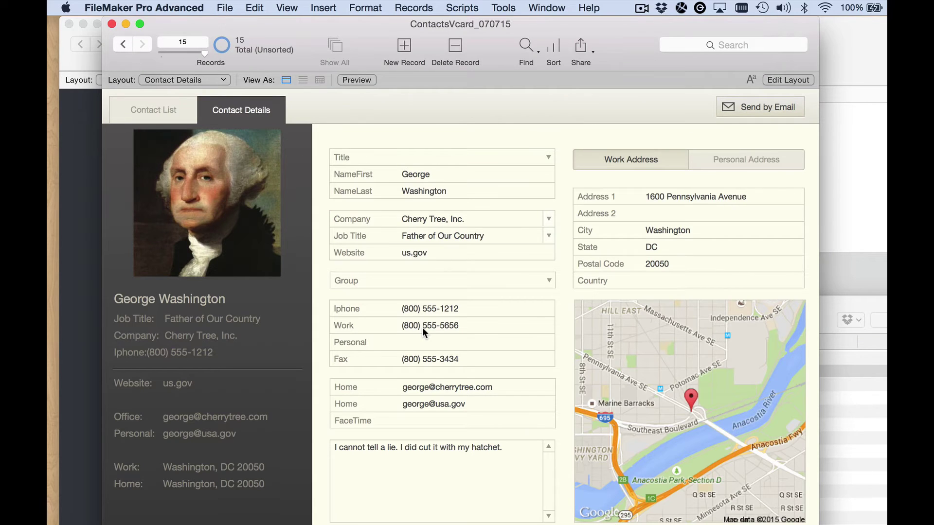
# Step: Page back through the 15 imported contacts to the first, then switch to SeedCodeComplete's Home layout
pyautogui.click(123, 44)
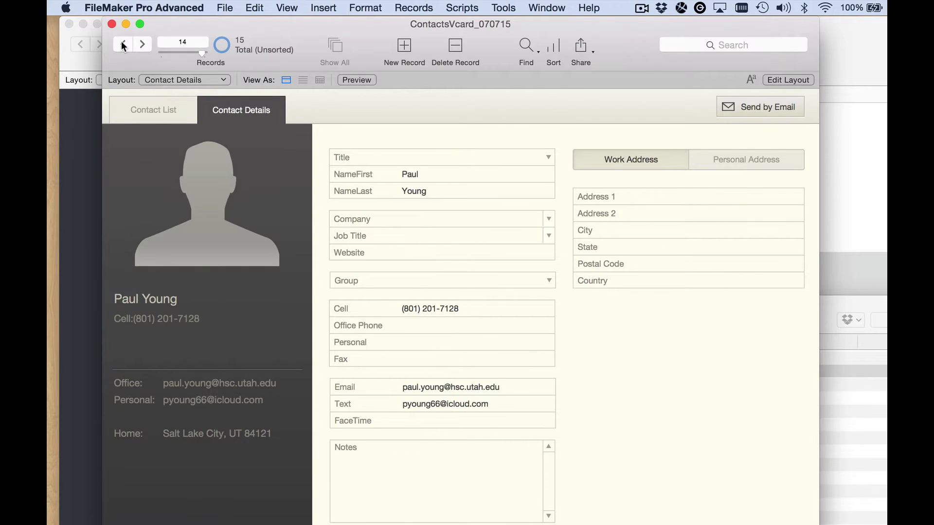
pyautogui.click(123, 45)
pyautogui.click(124, 44)
pyautogui.click(123, 44)
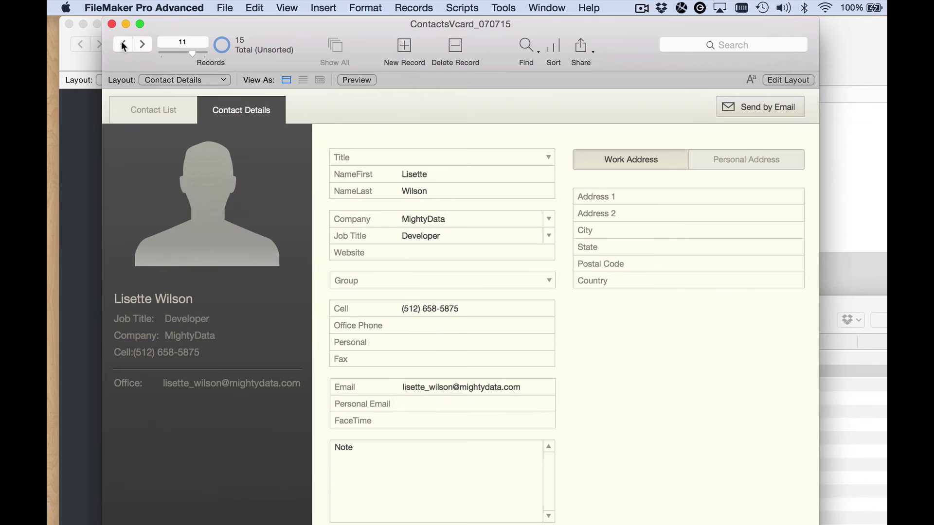
pyautogui.click(123, 44)
pyautogui.click(123, 45)
pyautogui.click(123, 44)
pyautogui.click(123, 45)
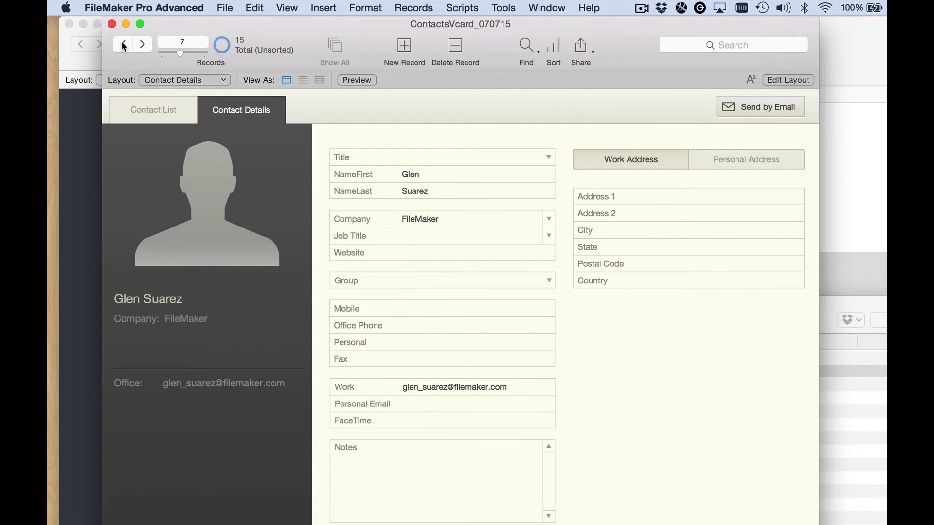
pyautogui.click(123, 44)
pyautogui.click(123, 44)
pyautogui.click(123, 45)
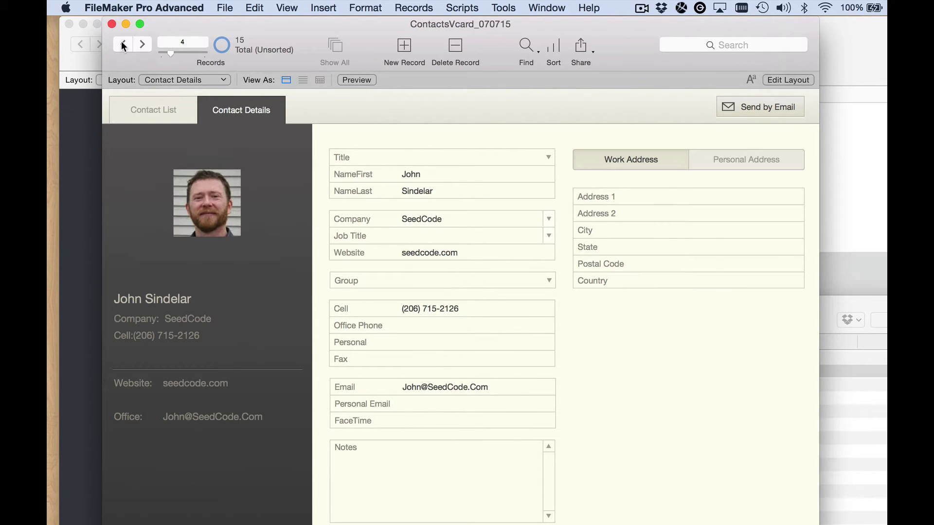
pyautogui.click(123, 44)
pyautogui.click(123, 45)
pyautogui.click(123, 44)
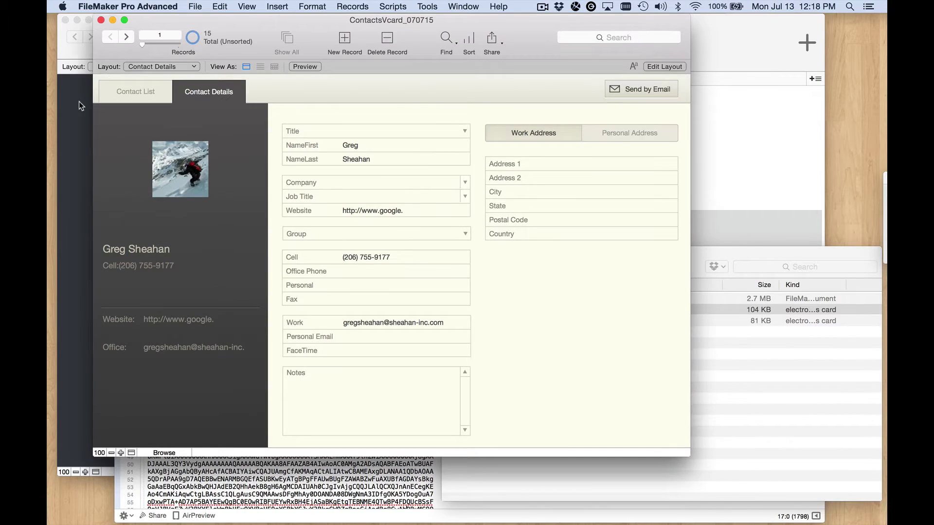
pyautogui.click(78, 102)
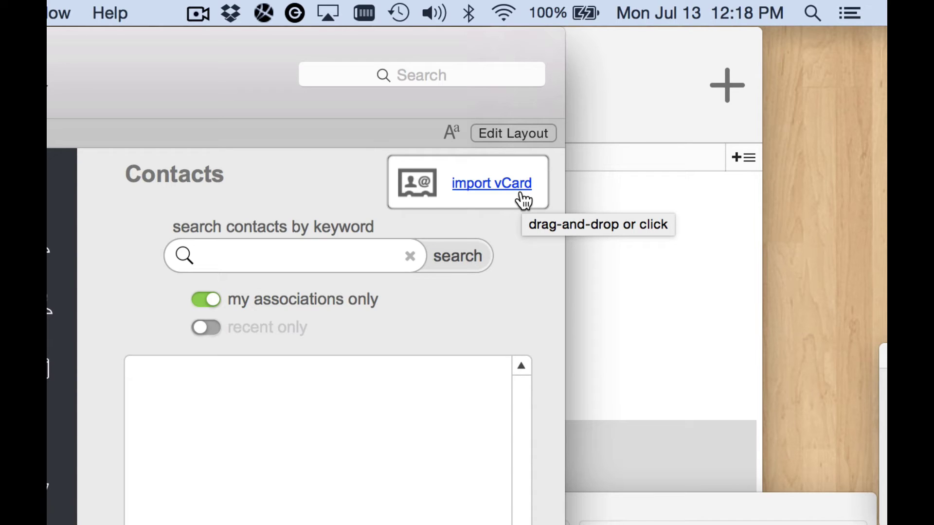
# Step: Drop 'George Washington and 14 others.vcf' onto SeedCodeComplete's import vCard box, listing 15 contacts
pyautogui.click(598, 513)
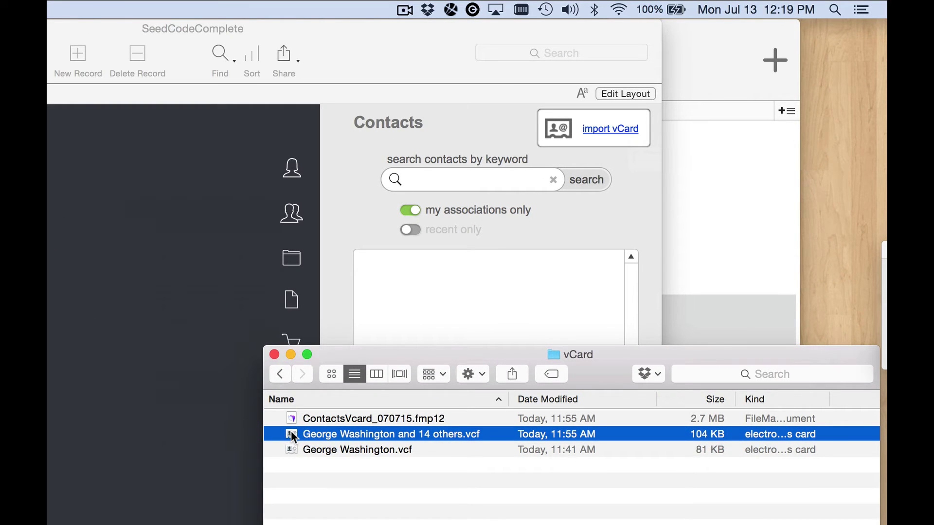
pyautogui.moveTo(293, 438); pyautogui.dragTo(599, 138)
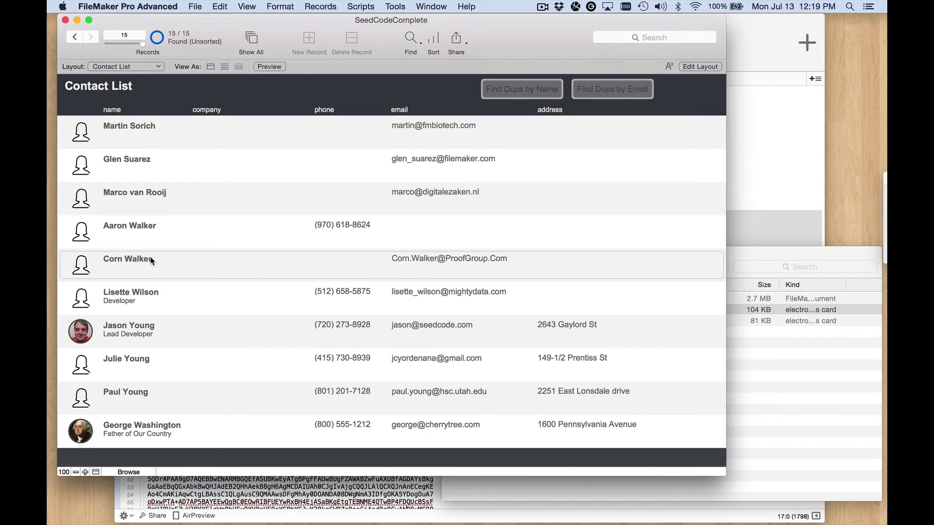
# Step: Open George Washington's imported contact, review it in the edit form, then close the form
pyautogui.scroll(-2, 152, 261)
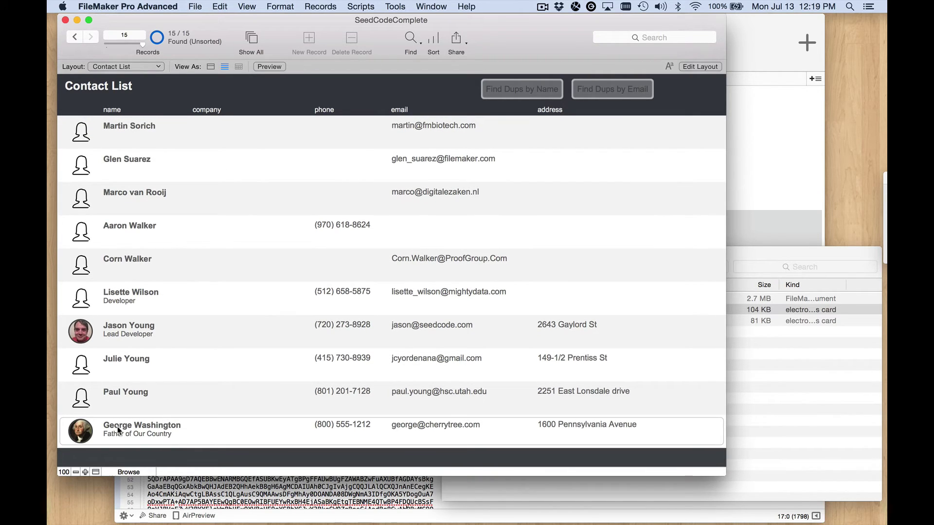
pyautogui.click(163, 430)
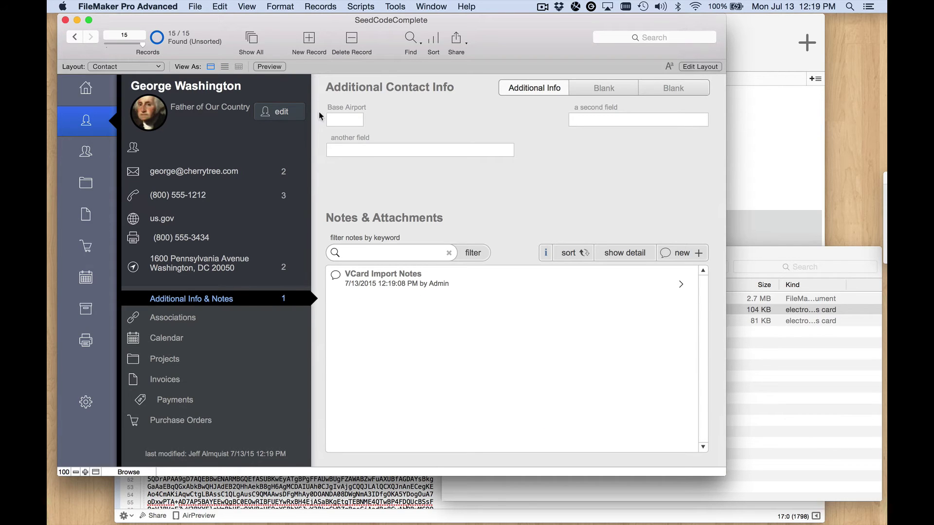
pyautogui.click(288, 112)
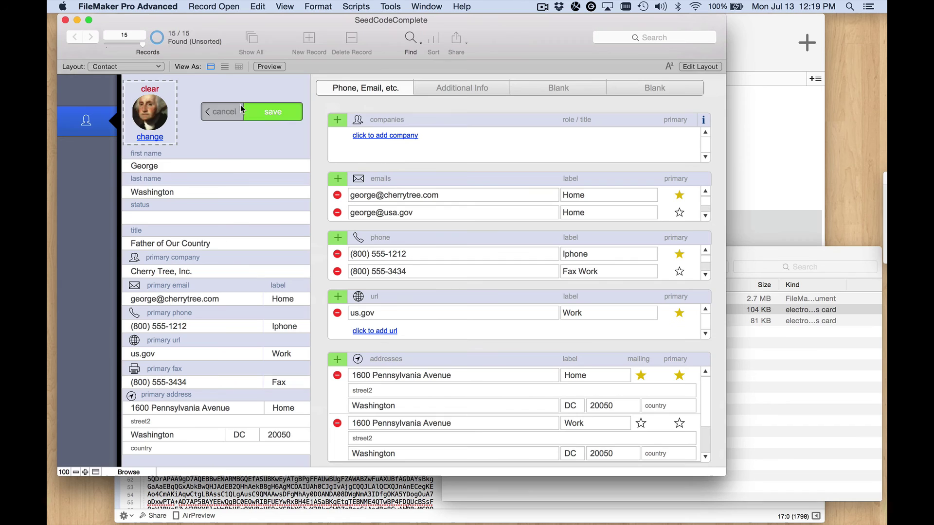
pyautogui.click(225, 111)
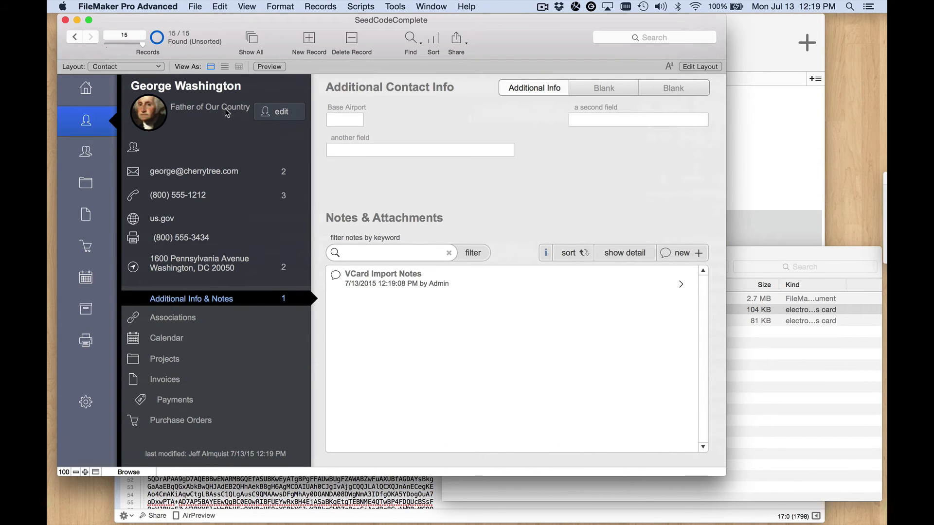
# Step: Return to SeedCode Complete's Home layout
pyautogui.click(88, 85)
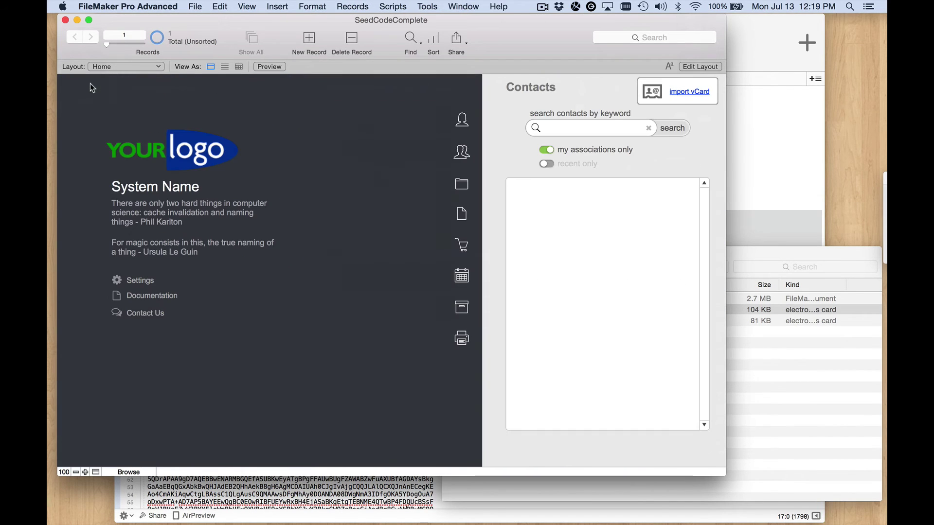